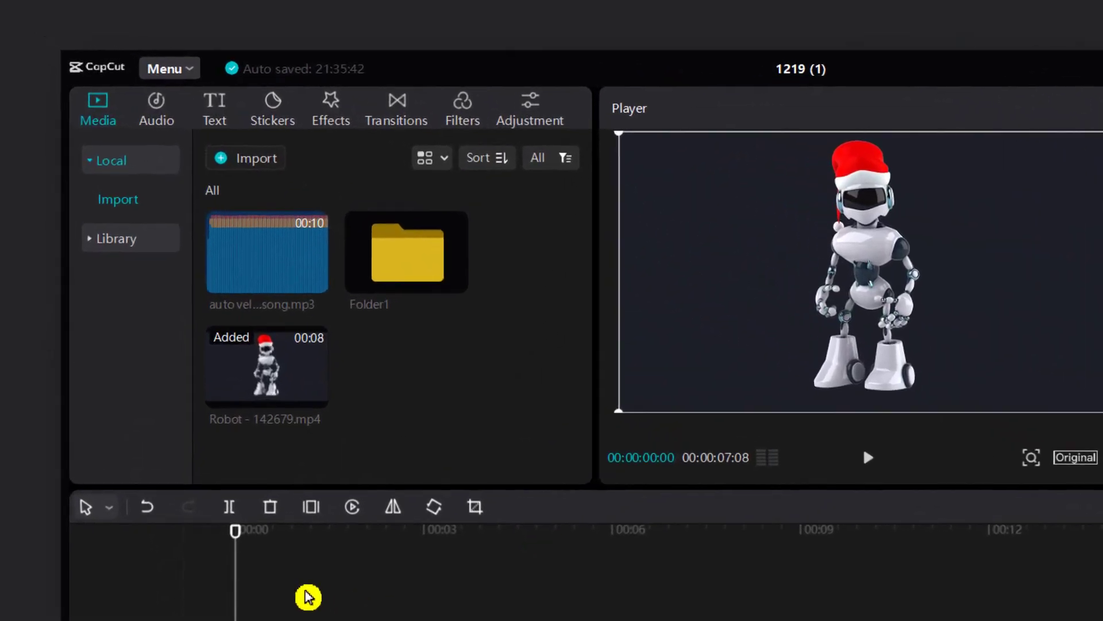
- Run English auto captions on the robot clip, which recognizes no speech
left_click(224, 122)
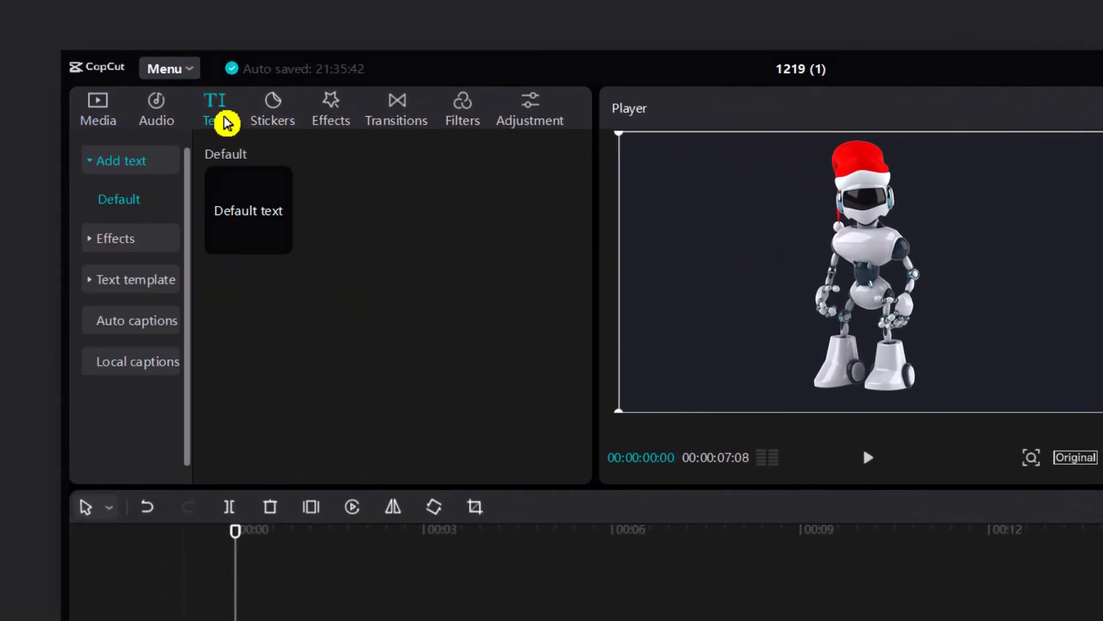
left_click(105, 325)
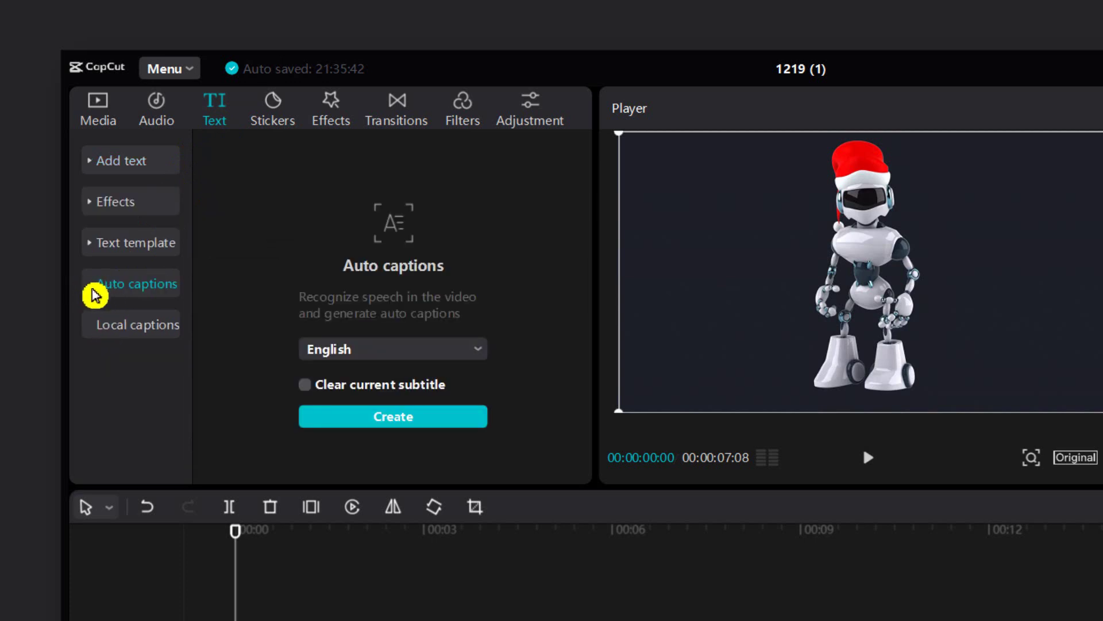
left_click(351, 353)
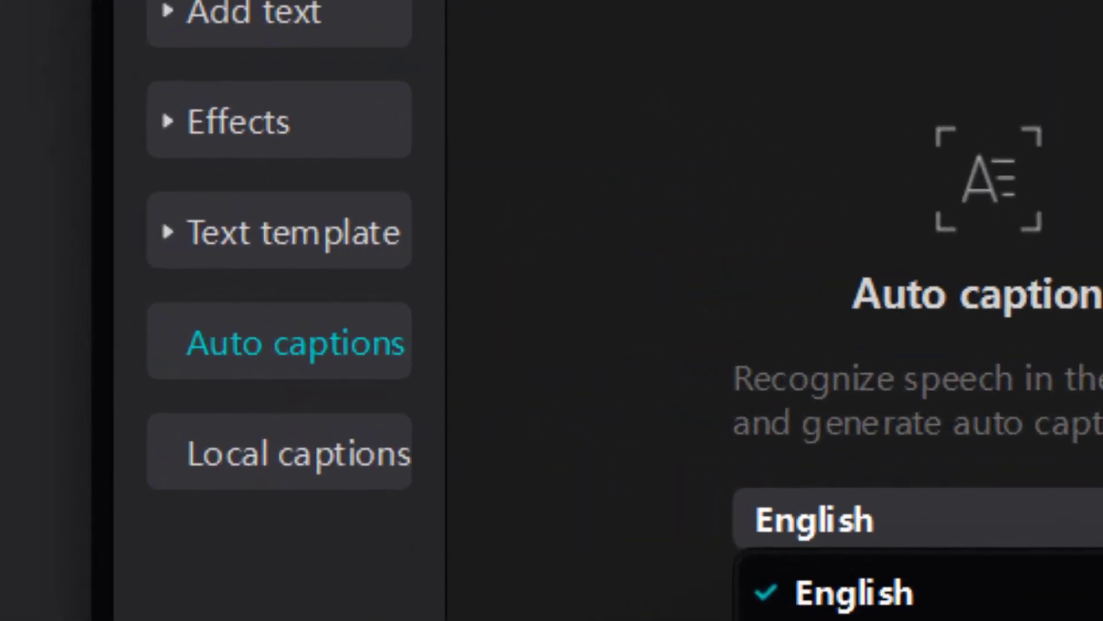
key("Escape")
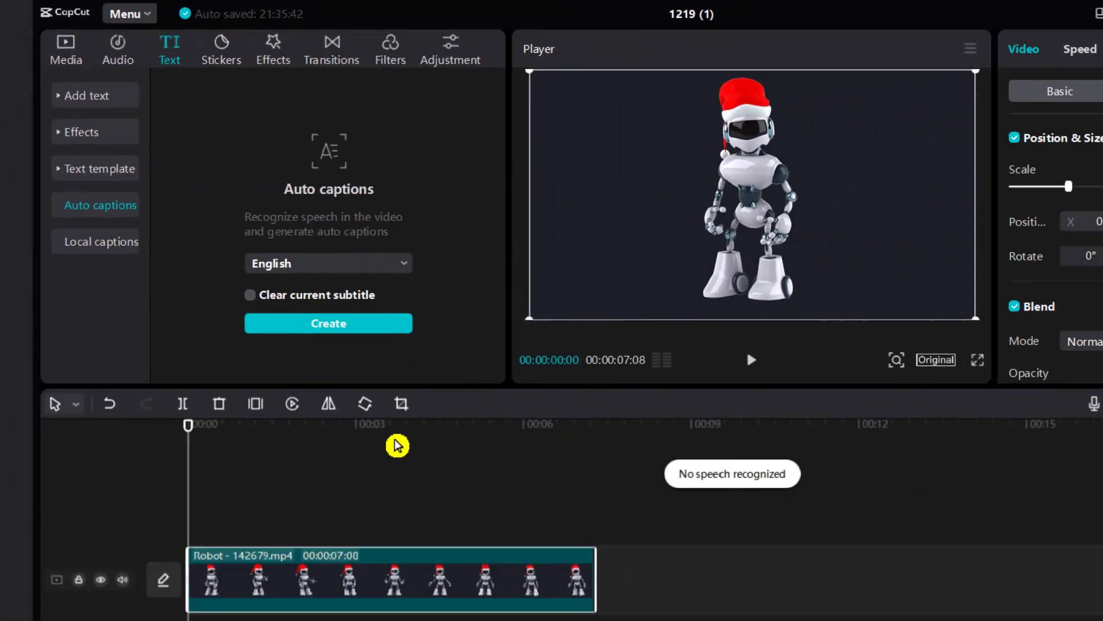
left_click_drag(836, 618, 697, 619)
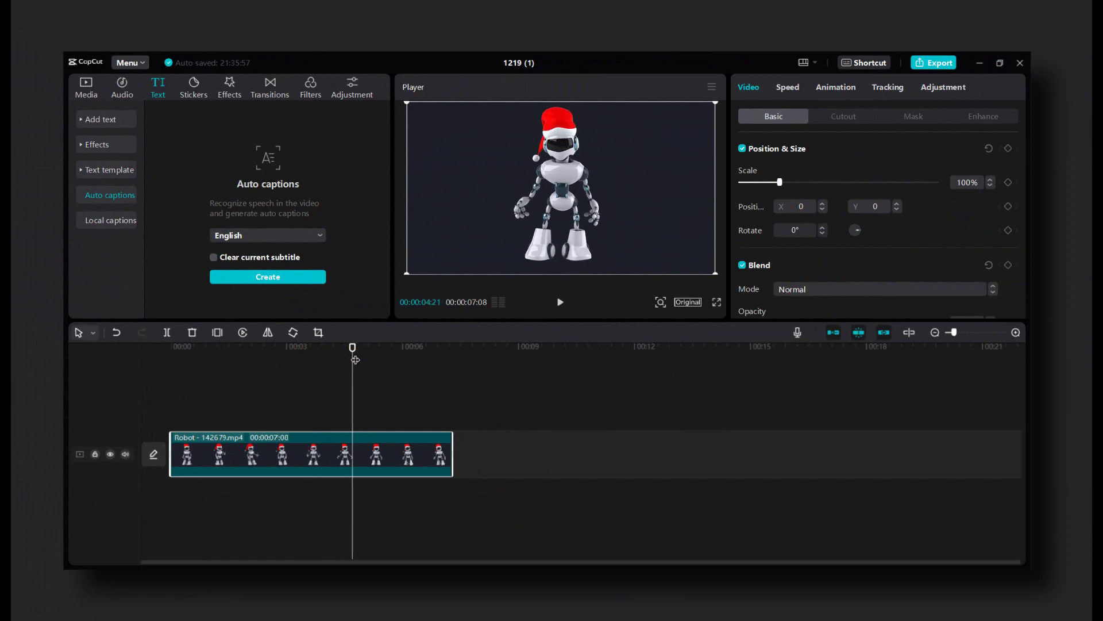
- Place the tutorial clip on the main track and select it for auto captions
left_click(268, 282)
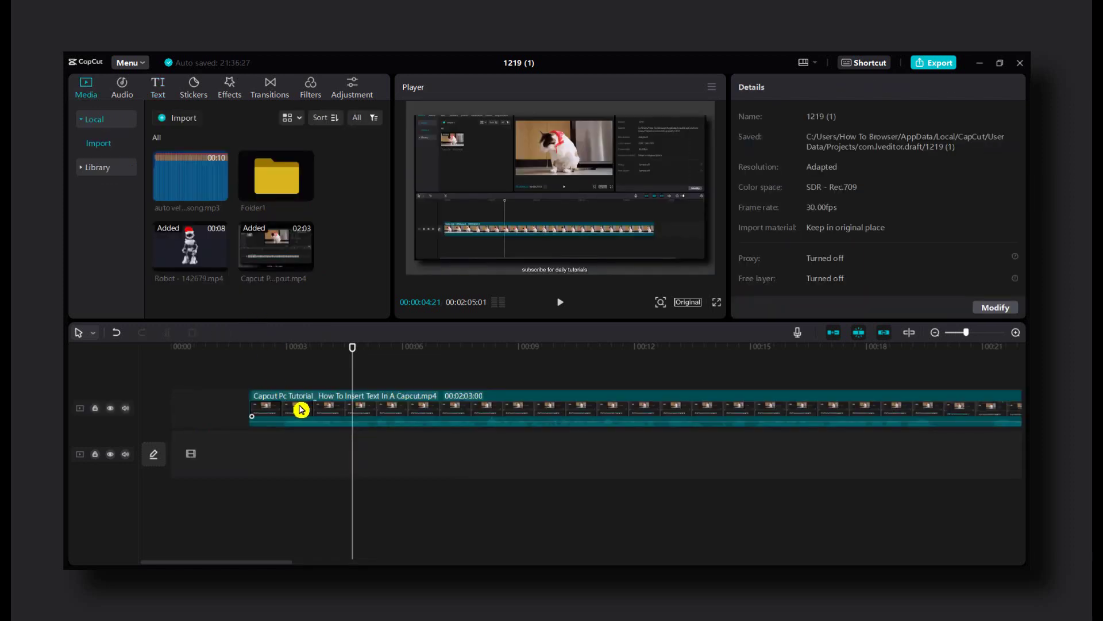
left_click_drag(301, 410, 239, 459)
left_click(283, 367)
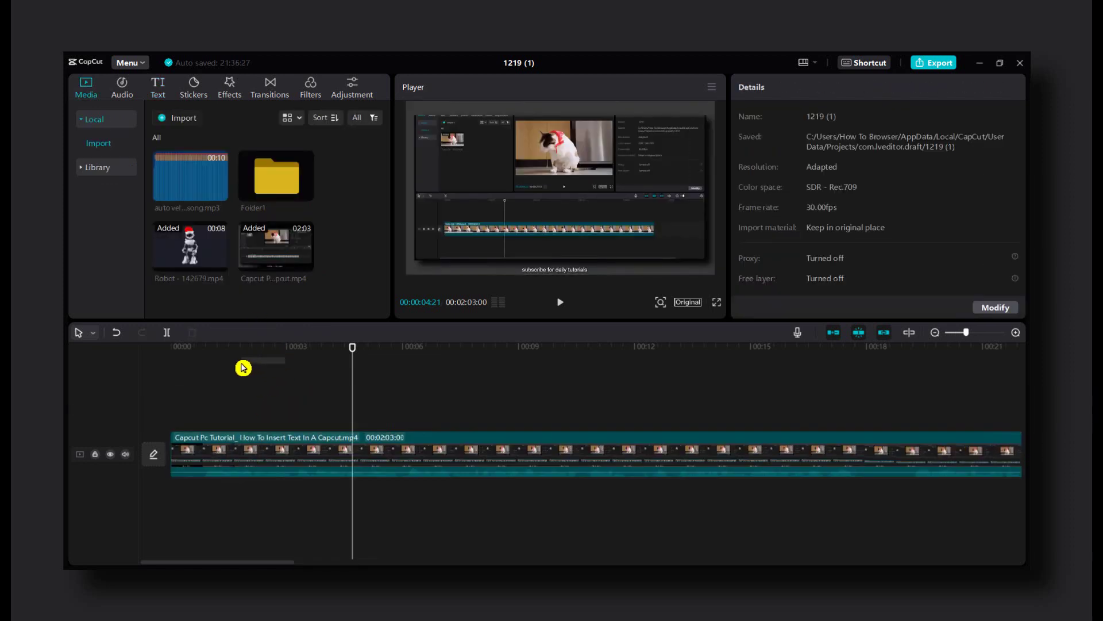
left_click_drag(249, 348, 221, 349)
left_click_drag(271, 432, 269, 438)
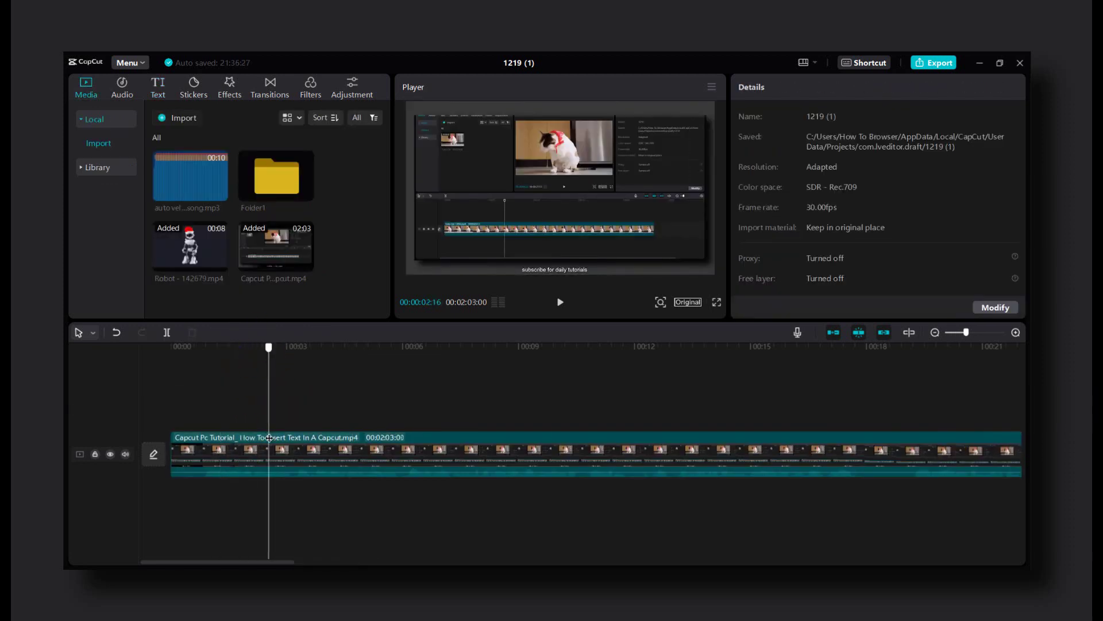
left_click(238, 456)
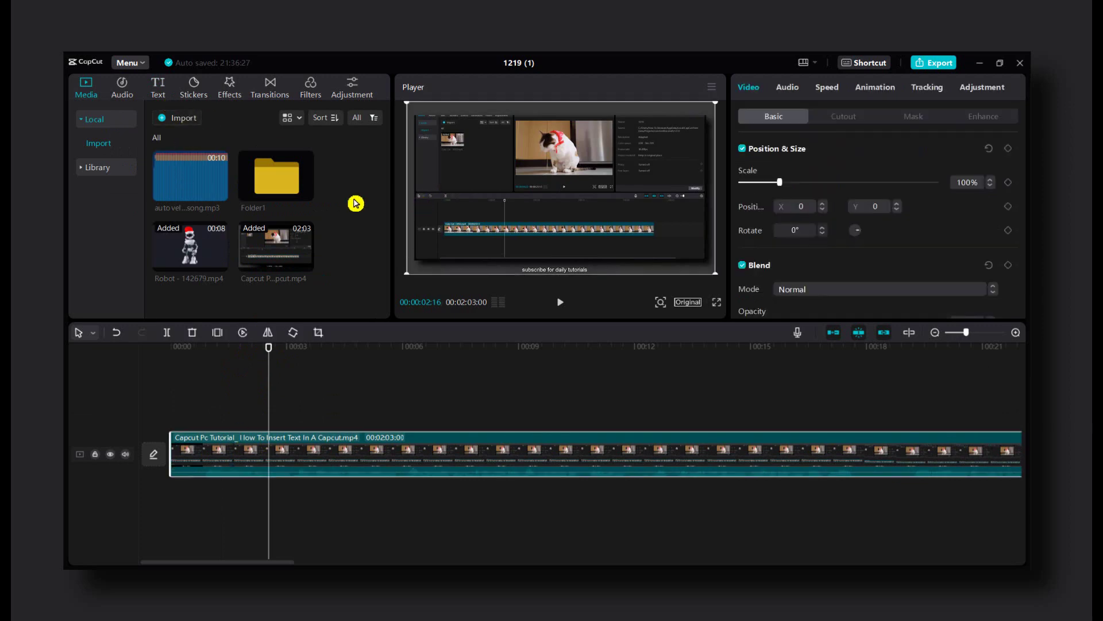
left_click(151, 92)
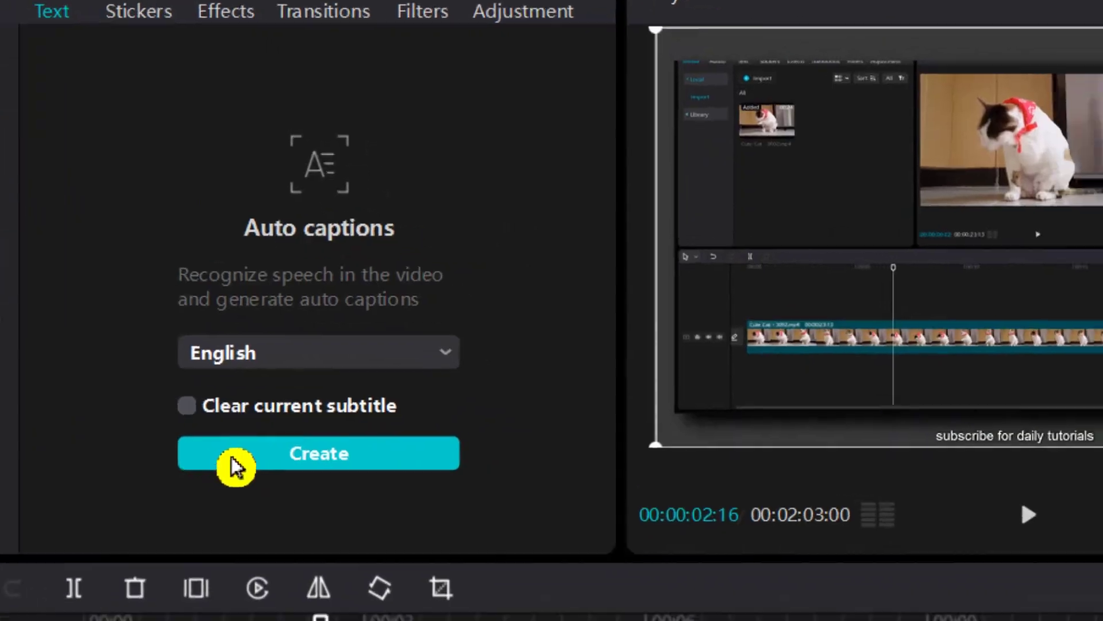
- Generate caption clips from the tutorial's speech, 'hello' through 'drag it into the timeline'
left_click(236, 467)
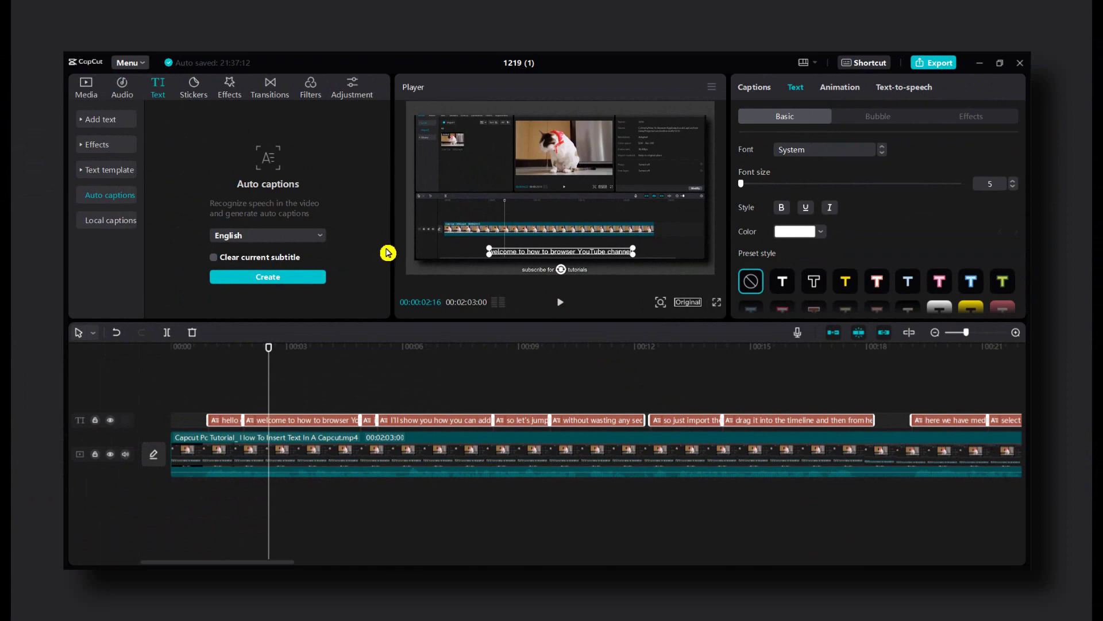
- Select the 'hello everyone' caption and raise all captions' font size to 10
left_click_drag(260, 359, 254, 383)
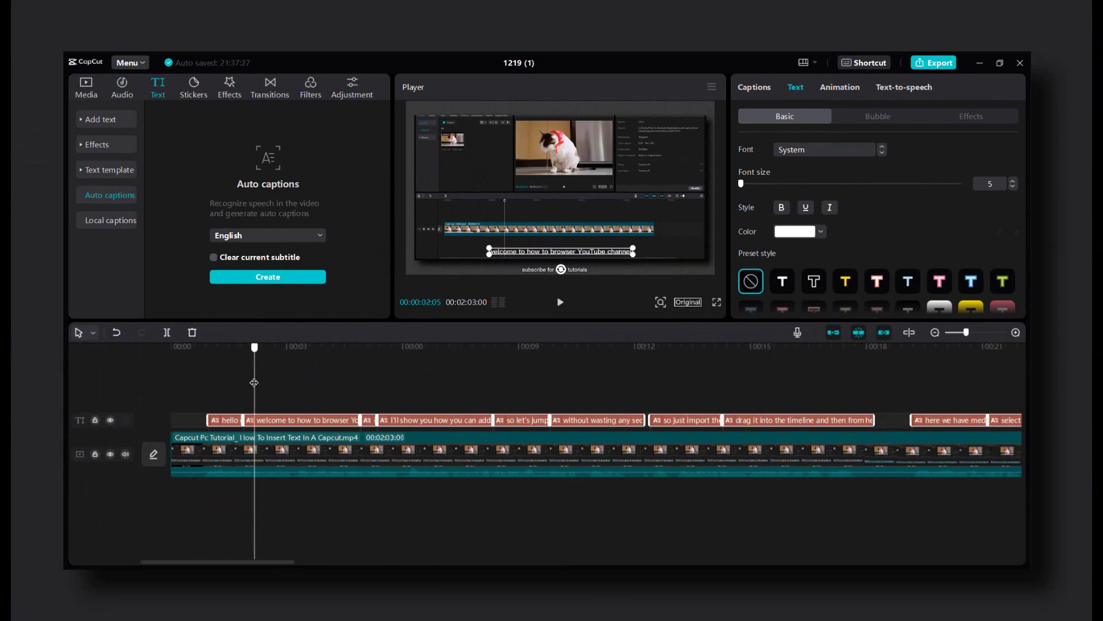
left_click(297, 417)
left_click(233, 420)
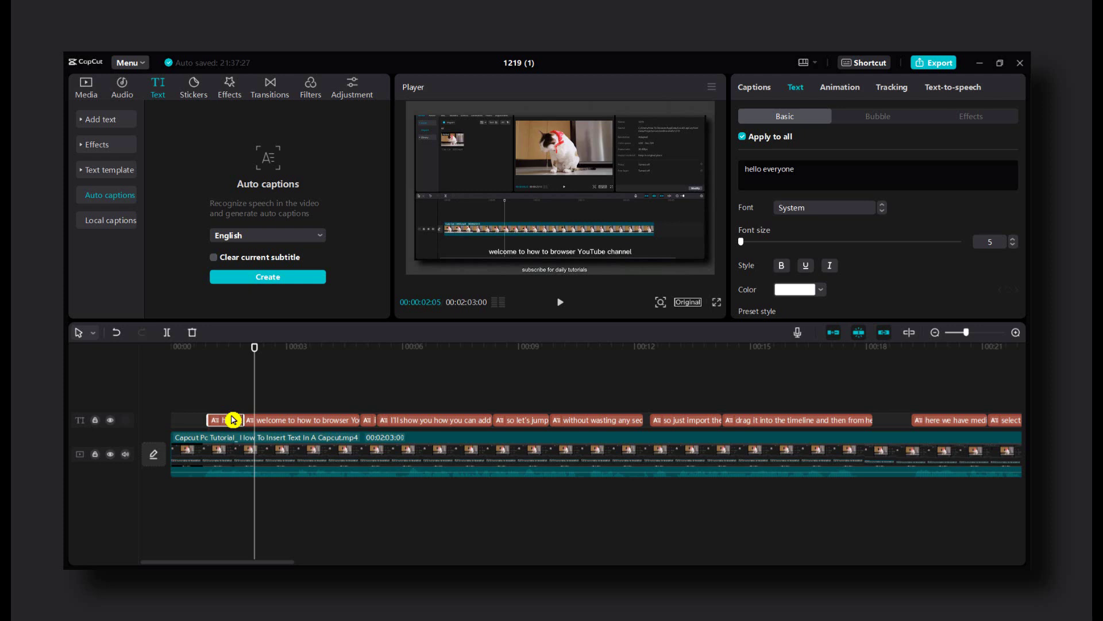
left_click_drag(744, 243, 749, 245)
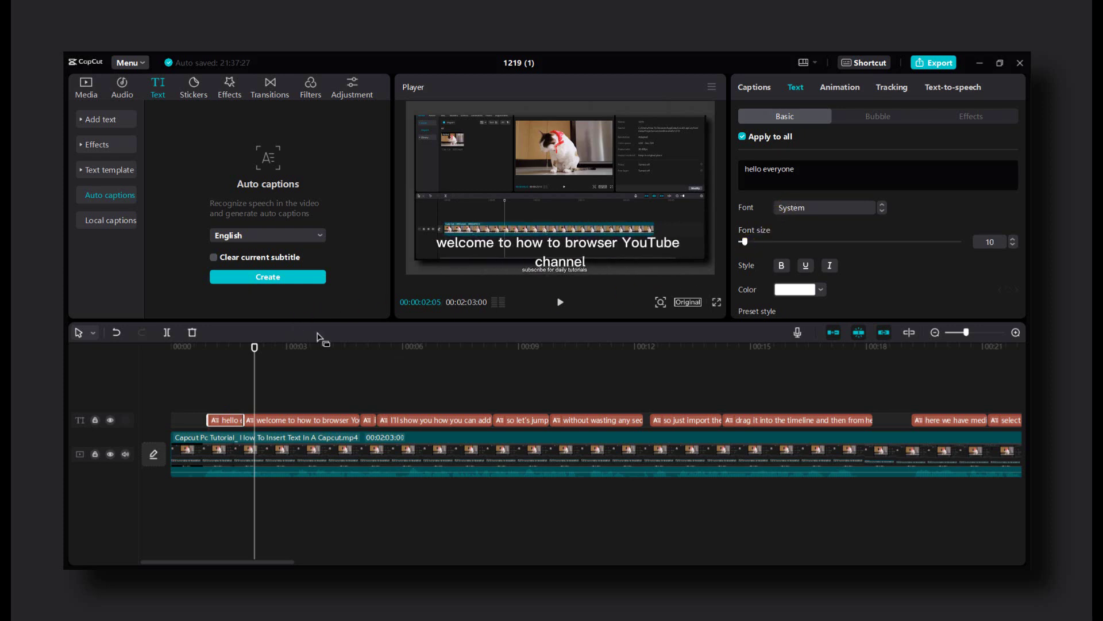
scroll(409, 366, "down", 1)
left_click_drag(241, 357, 191, 366)
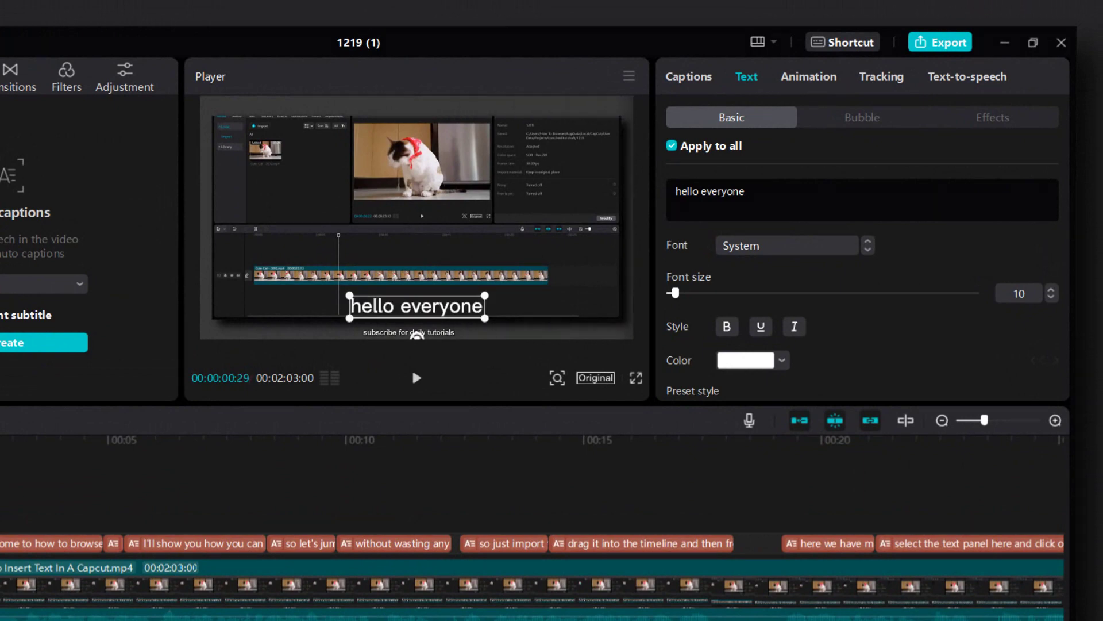
- Make the captions bold with black text colour
left_click(21, 468)
left_click_drag(26, 469, 54, 468)
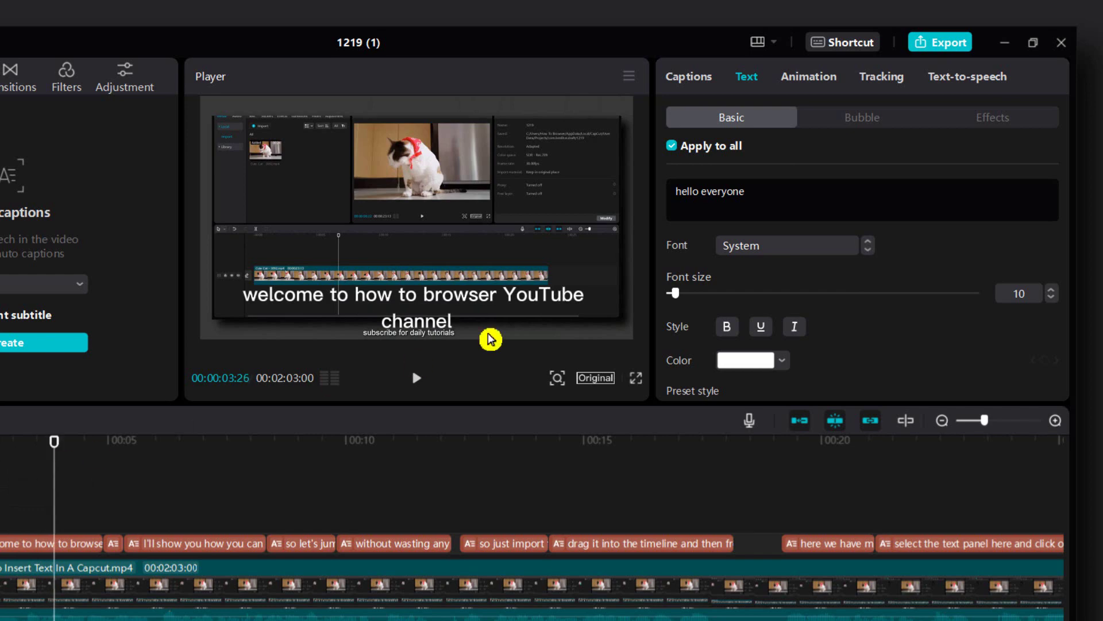
left_click(727, 327)
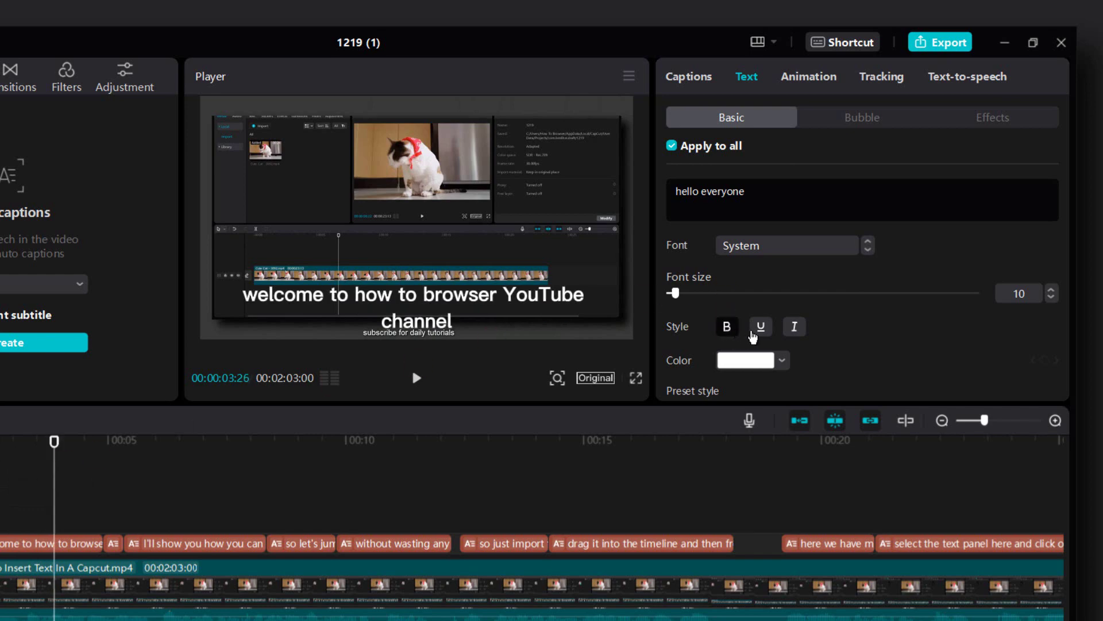
scroll(761, 332, "down", 2)
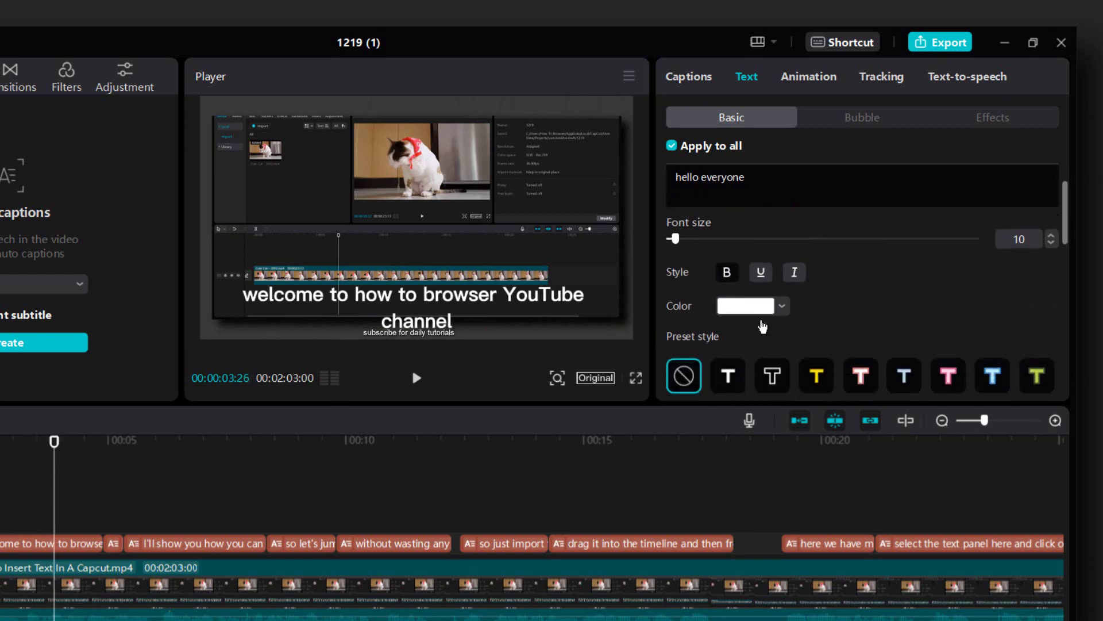
left_click(782, 296)
left_click(833, 329)
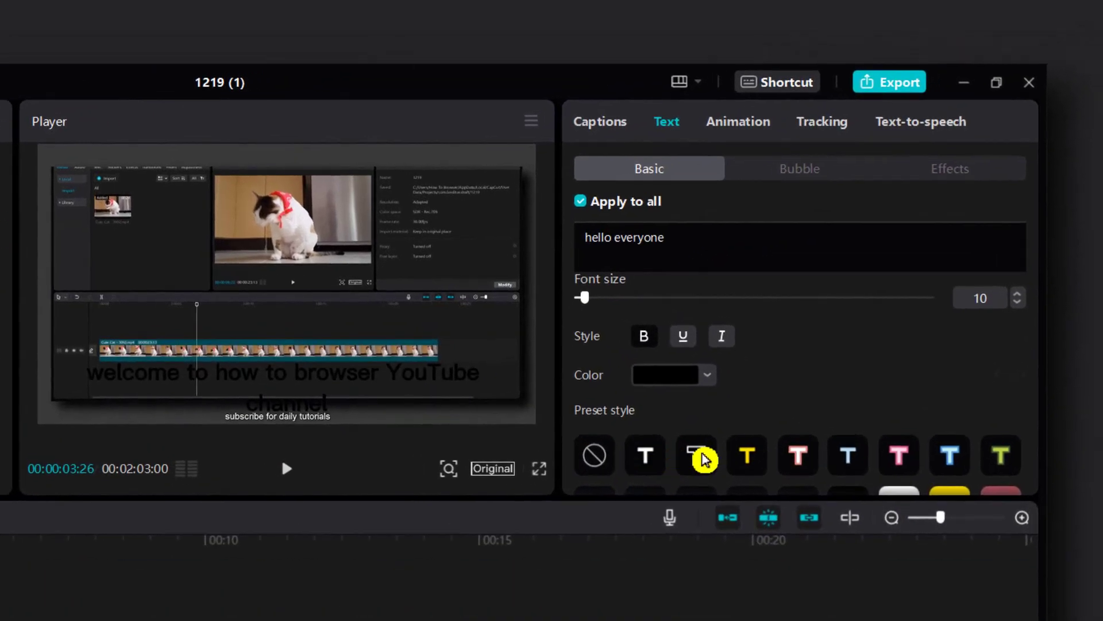
- Try several caption preset styles, then apply the yellow preset to all captions
left_click(727, 423)
left_click(779, 424)
left_click(817, 420)
scroll(816, 411, "down", 3)
scroll(793, 444, "down", 3)
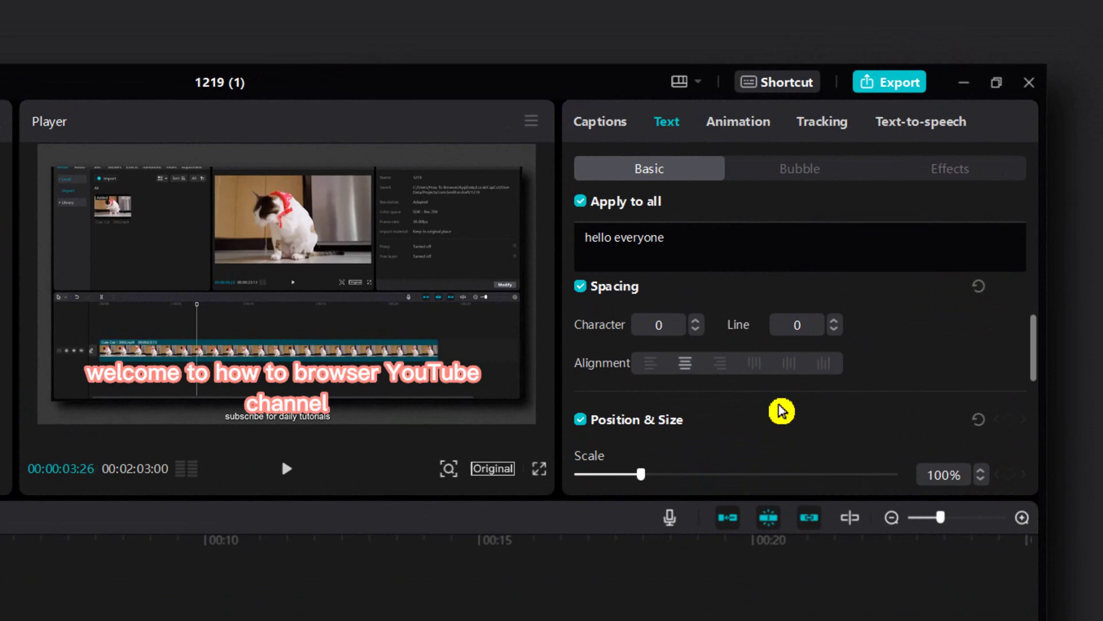
scroll(782, 408, "up", 5)
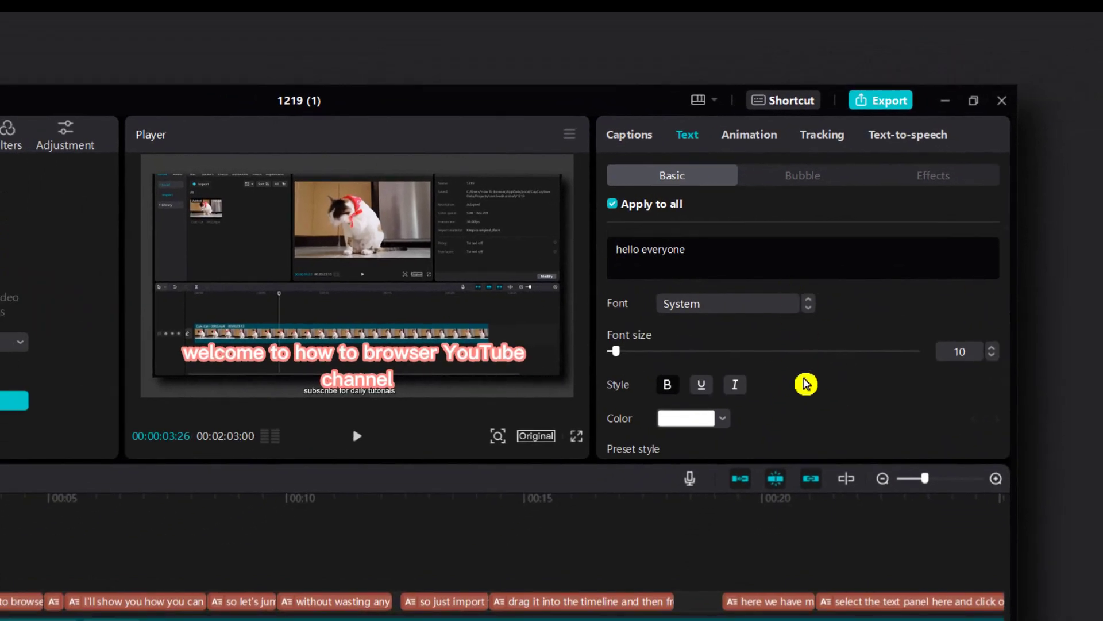
scroll(806, 384, "down", 3)
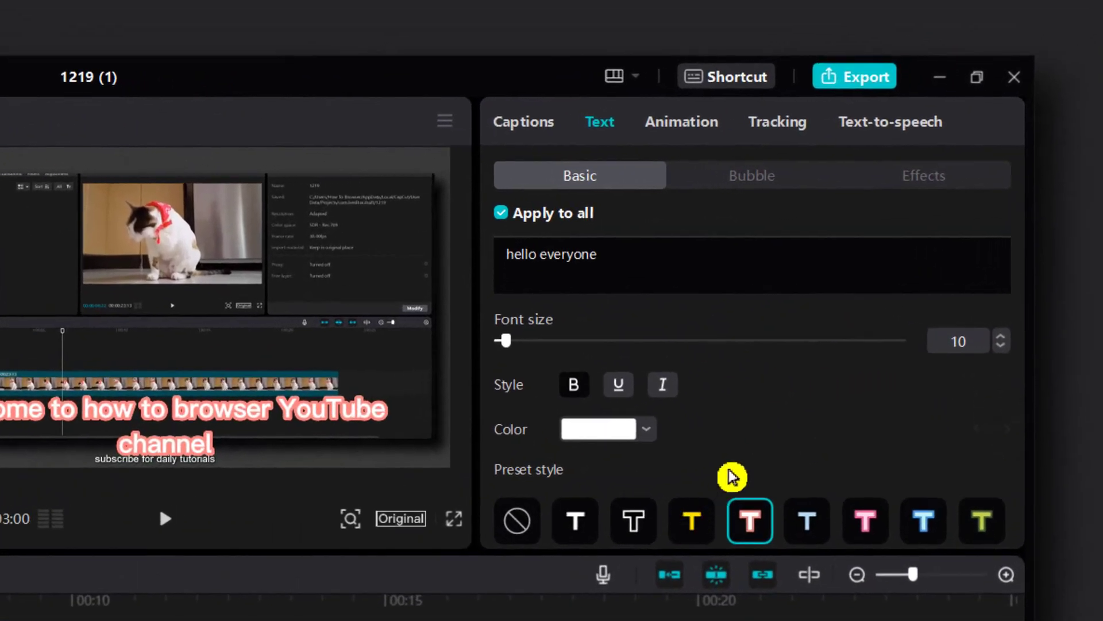
left_click(733, 485)
scroll(741, 460, "down", 3)
scroll(694, 424, "down", 2)
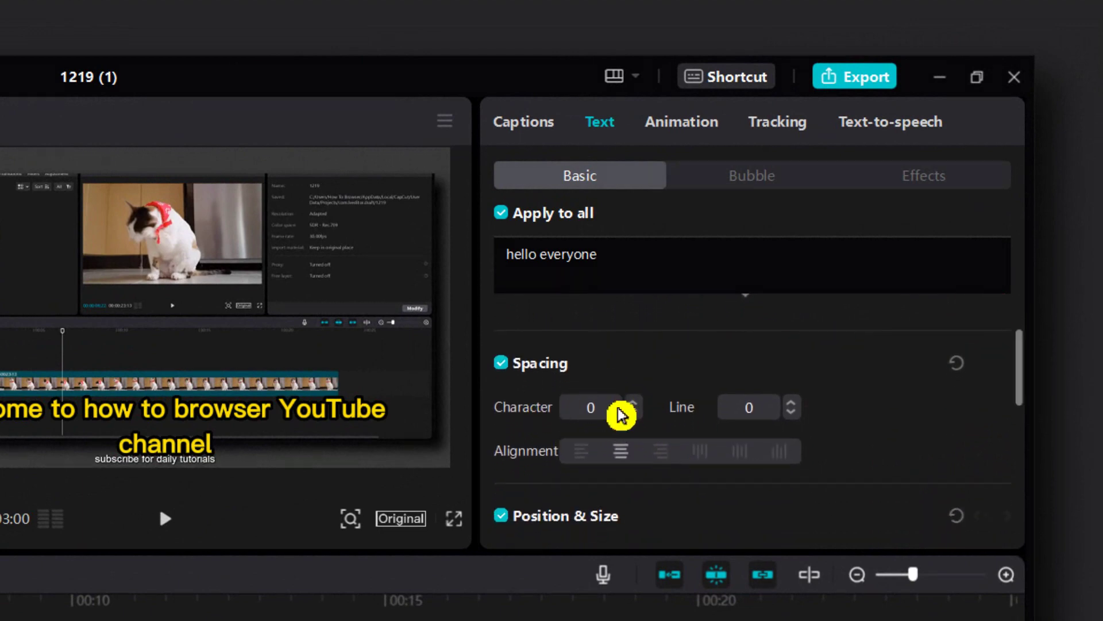
- Set the caption character spacing to 1
left_click(632, 404)
left_click(632, 404)
left_click(632, 414)
scroll(632, 424, "down", 6)
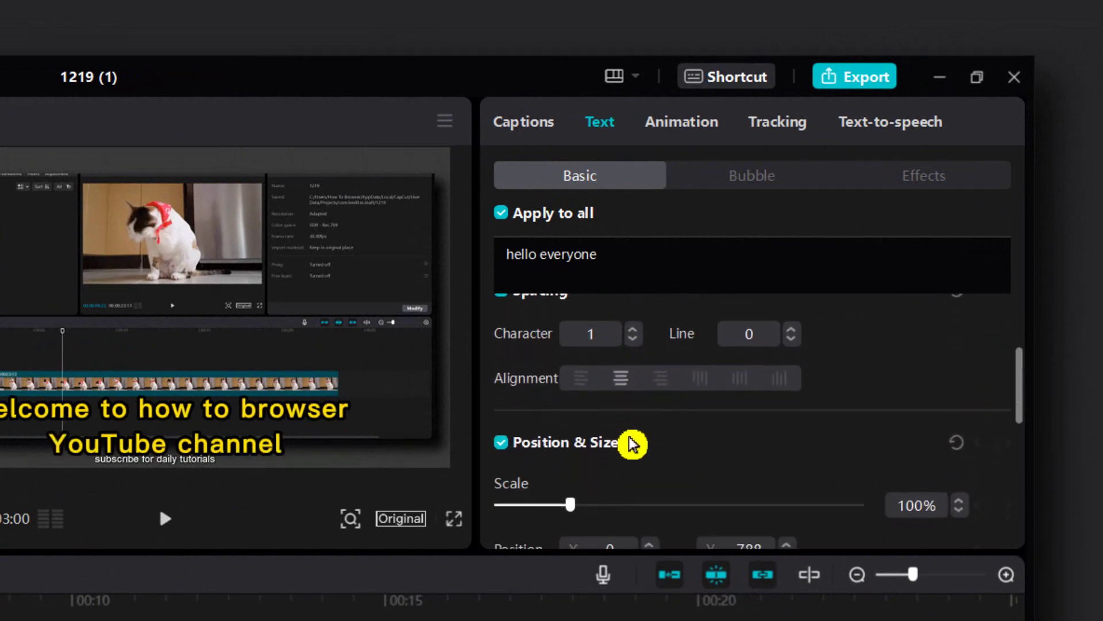
scroll(633, 443, "up", 1)
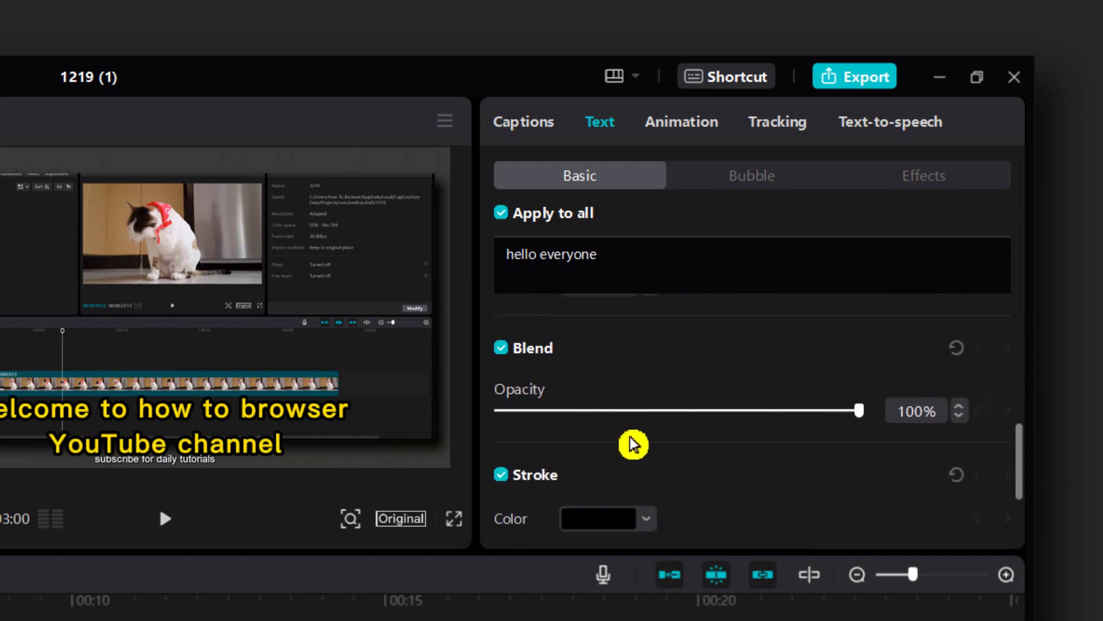
scroll(631, 383, "down", 2)
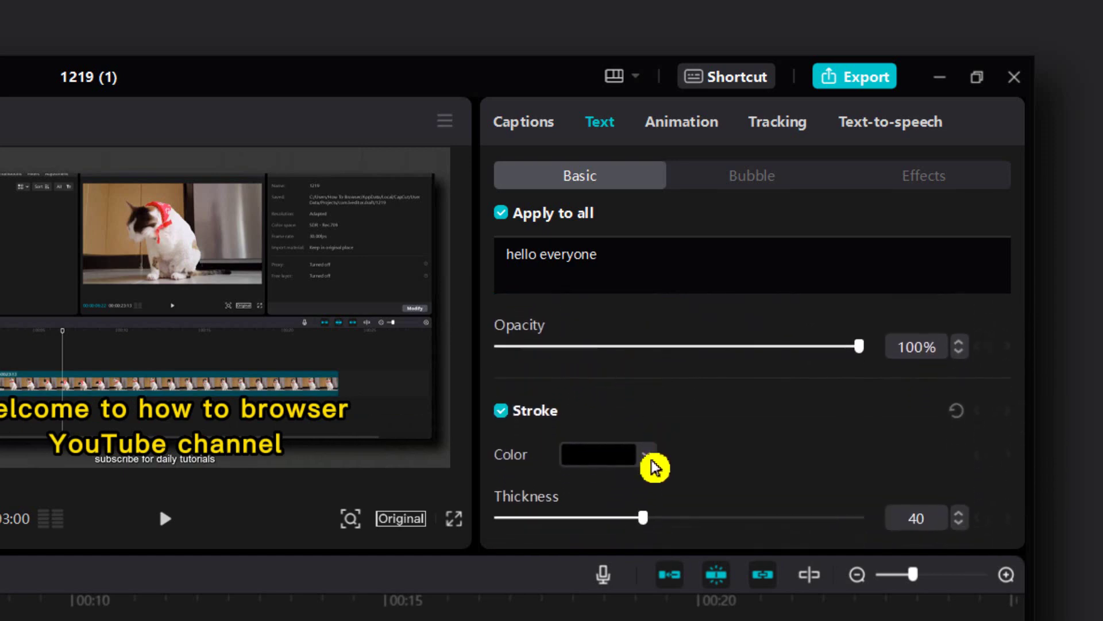
- Thicken the black caption stroke to 74, keeping opacity at 100%
left_click(649, 459)
left_click(808, 377)
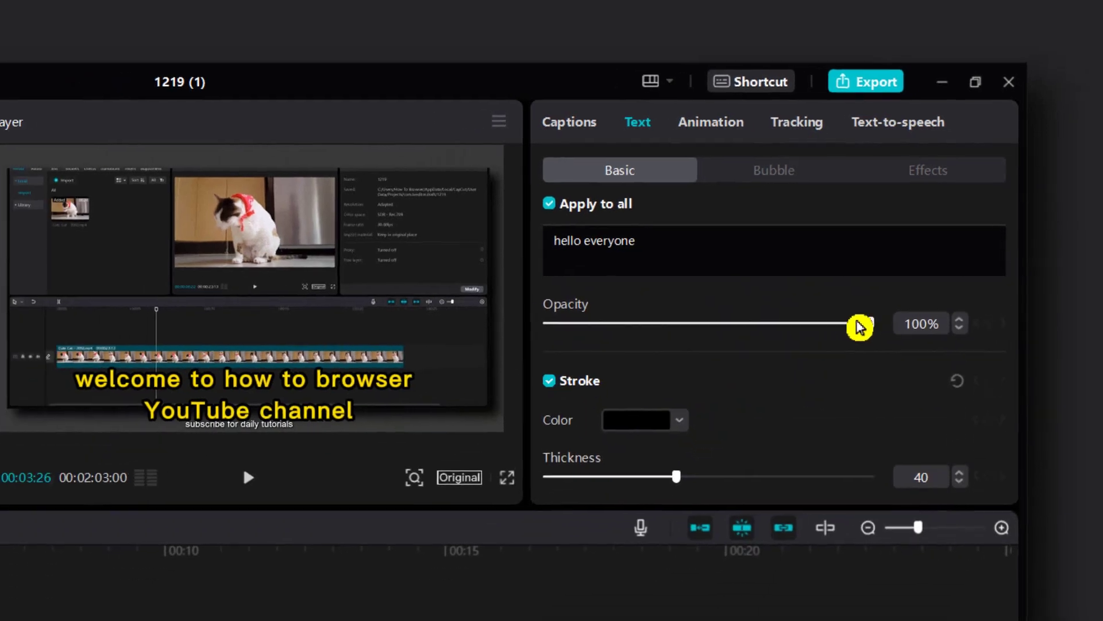
mouse_move(861, 326)
left_mouse_down()
mouse_move(719, 326)
mouse_move(869, 324)
left_mouse_up()
left_click_drag(693, 474, 848, 468)
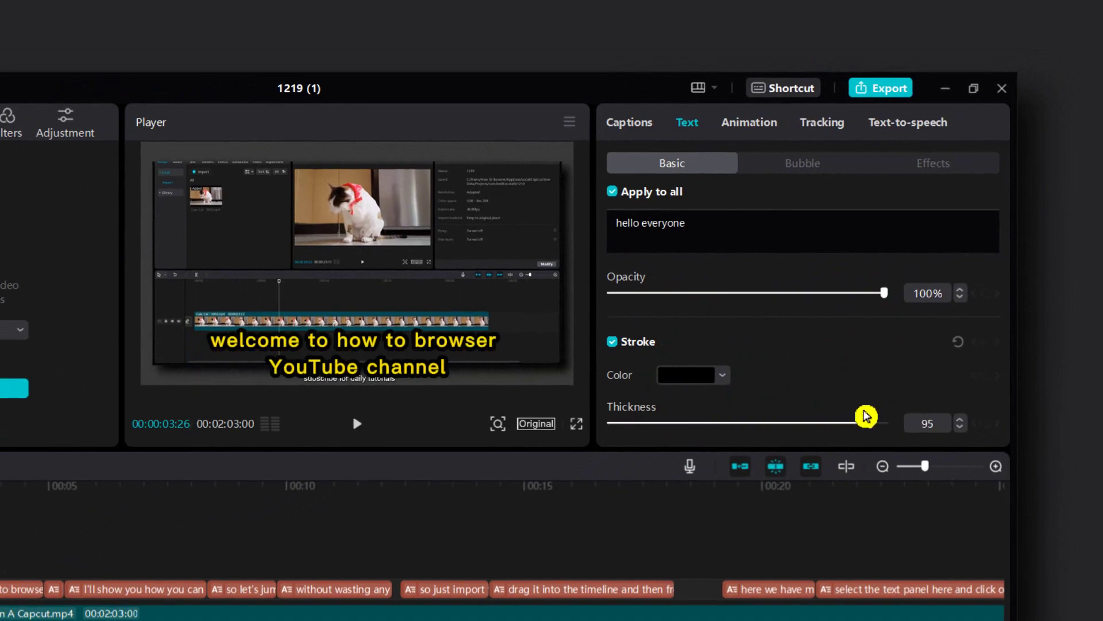
left_click_drag(866, 416, 786, 386)
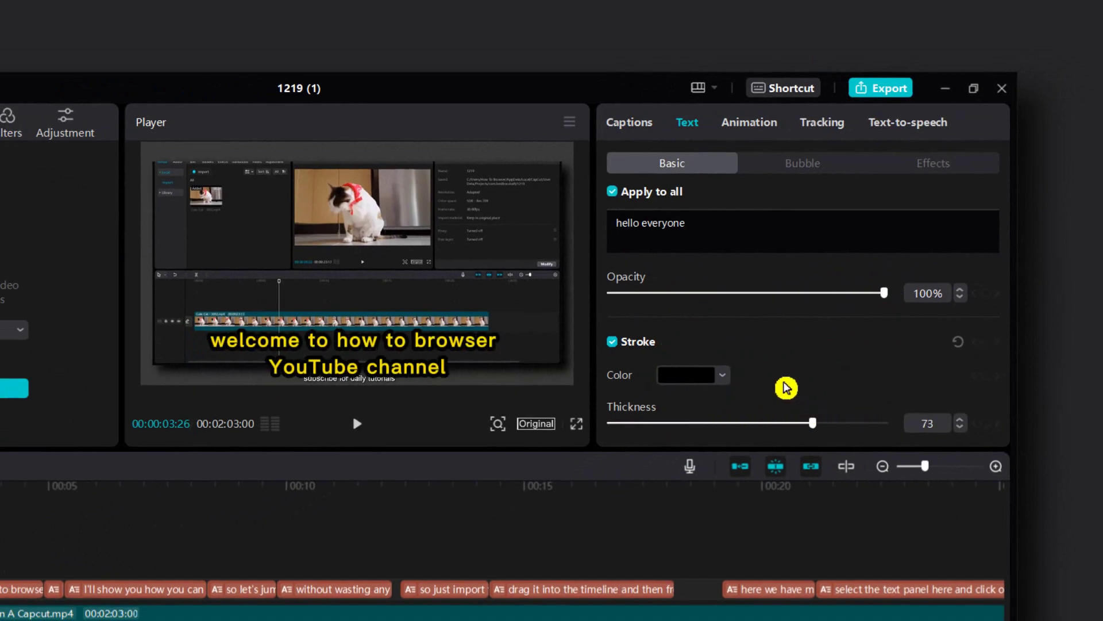
scroll(784, 346, "down", 2)
- Enable a caption background box at 79% height, 38% corner rounding and 64% width
left_click(612, 375)
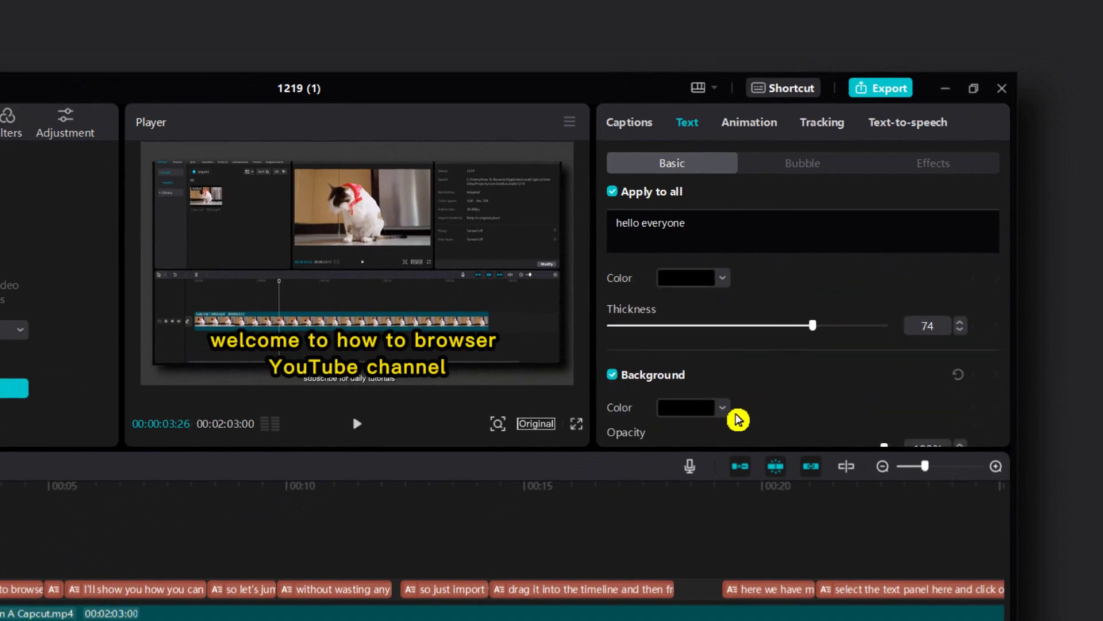
scroll(742, 402, "down", 5)
scroll(750, 345, "up", 1)
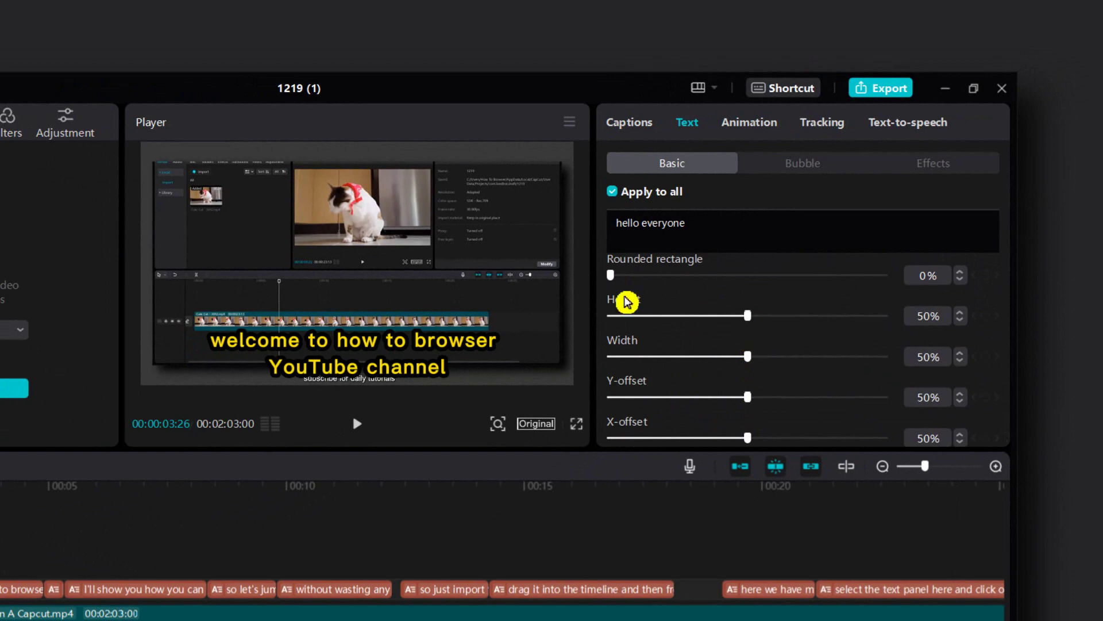
left_click_drag(748, 317, 850, 328)
left_click_drag(609, 277, 717, 277)
left_click_drag(748, 356, 837, 391)
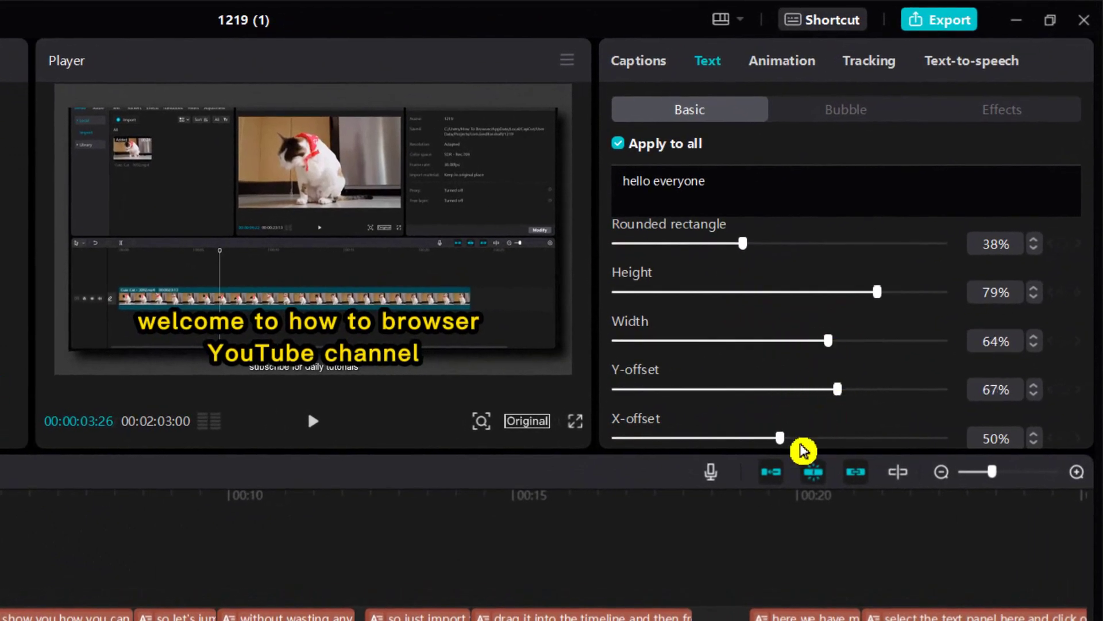
left_click_drag(781, 438, 928, 438)
- Round the background corners further, settling at 51%, and make the box partly transparent
scroll(977, 328, "up", 1)
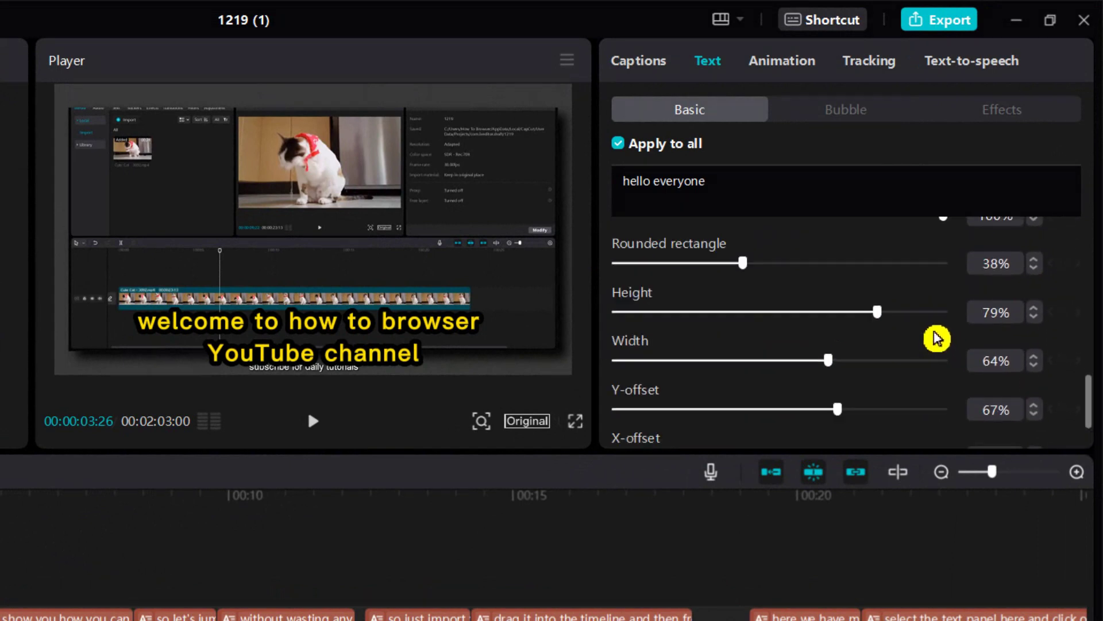
scroll(937, 339, "up", 5)
scroll(920, 352, "down", 4)
left_click_drag(743, 383, 860, 382)
left_click_drag(943, 333, 966, 339)
left_click_drag(867, 389, 954, 403)
- Lower the box's vertical offset to 61%, finishing at full width, 65% height, 38% opacity
scroll(832, 414, "down", 2)
scroll(877, 421, "down", 3)
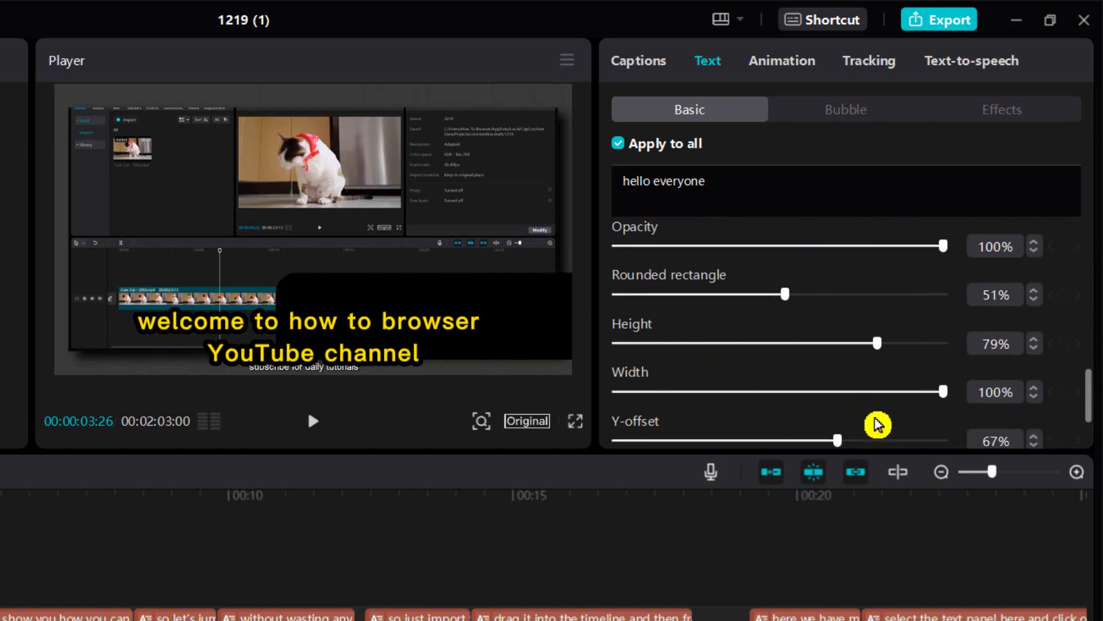
mouse_move(835, 381)
left_mouse_down()
mouse_move(971, 381)
mouse_move(818, 375)
left_mouse_up()
left_click_drag(875, 278, 829, 299)
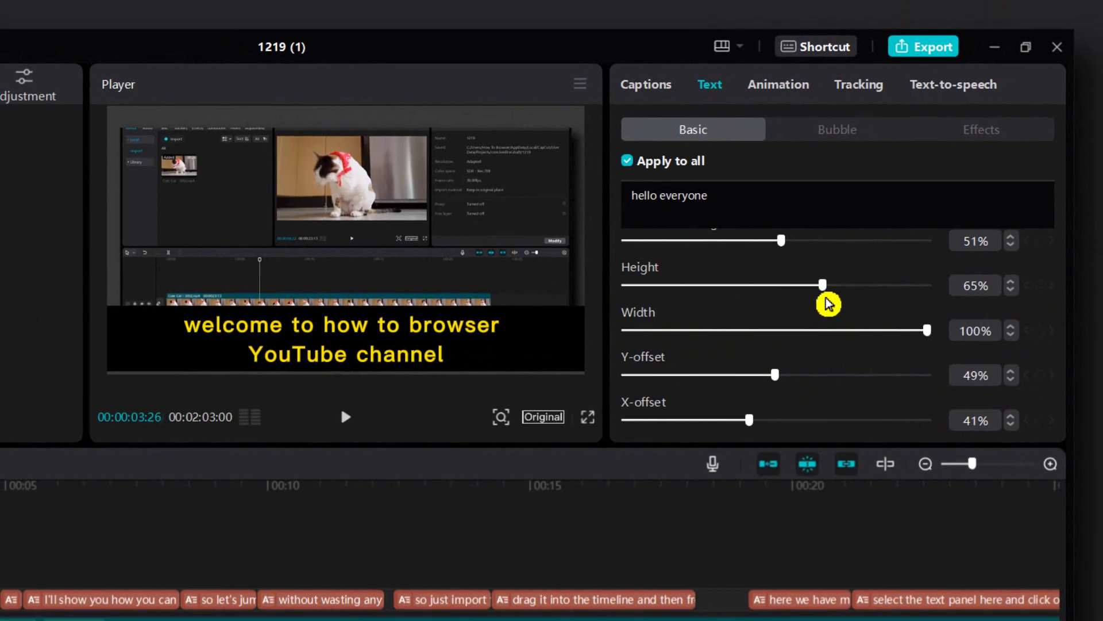
scroll(828, 304, "up", 2)
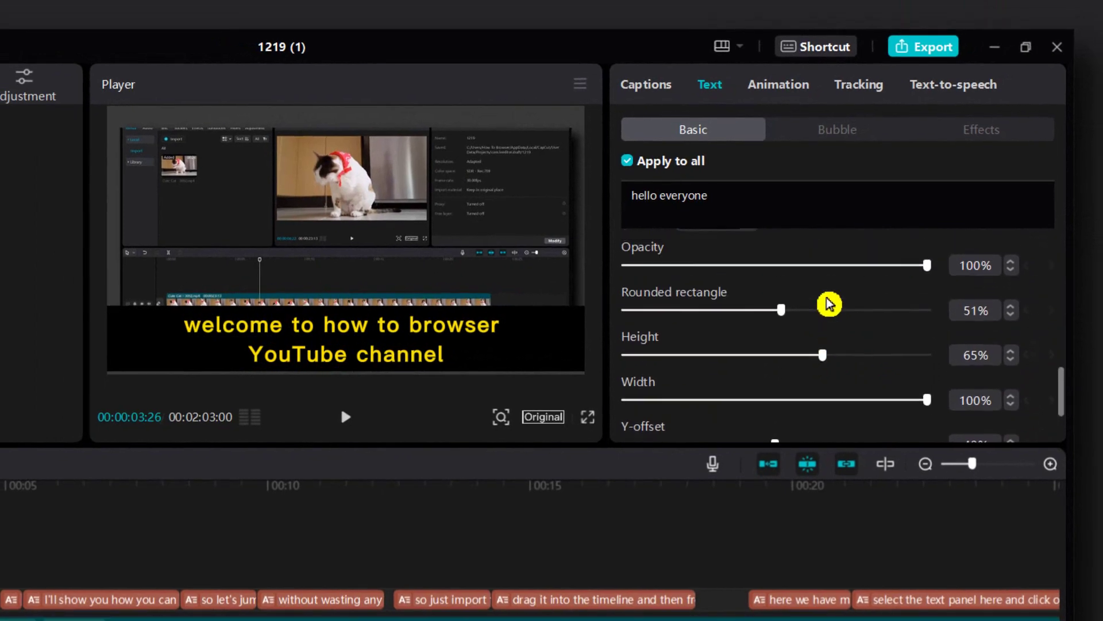
left_click_drag(925, 267, 829, 275)
scroll(812, 337, "down", 2)
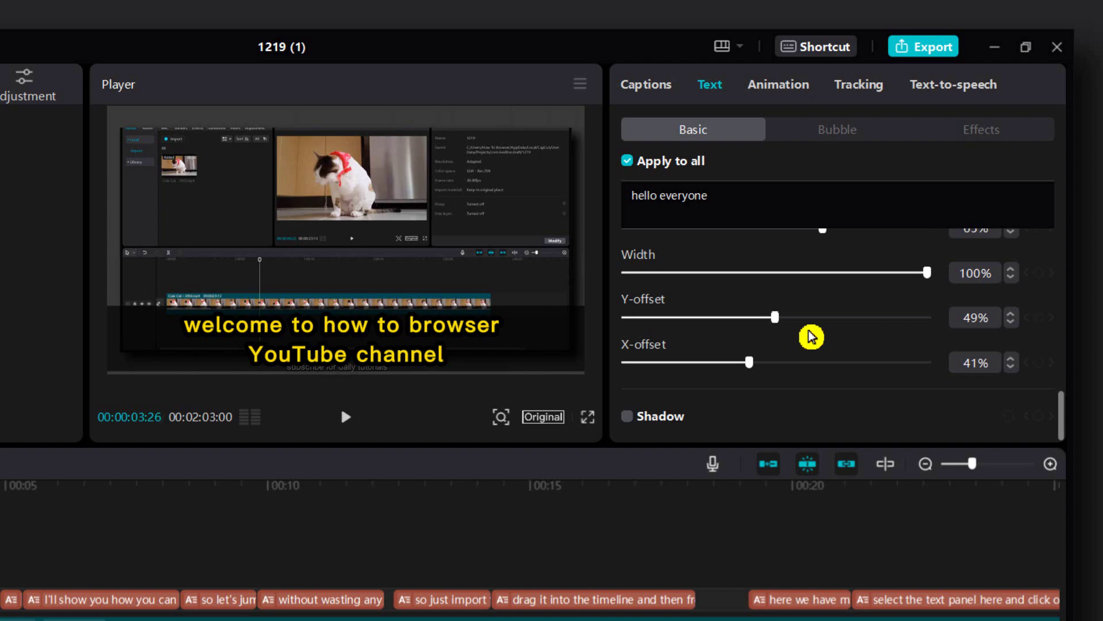